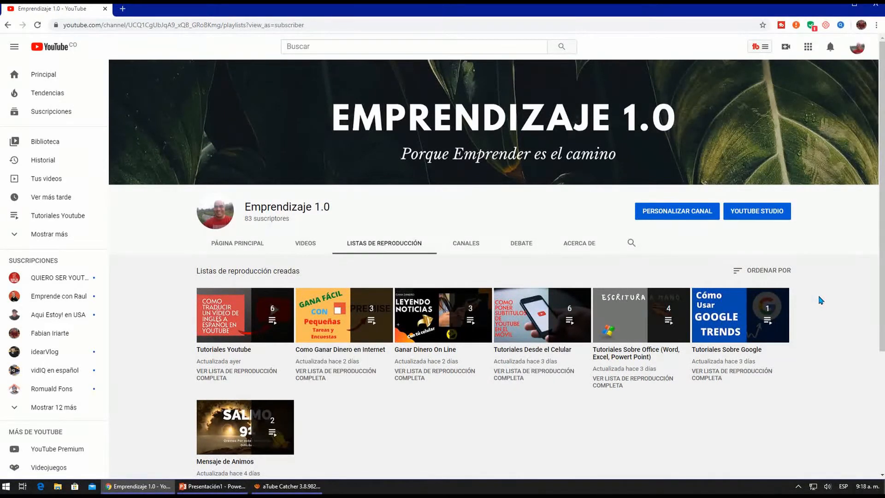
Switch to the blank PowerPoint presentation and delete the title and subtitle placeholders from the slide.
{"action": "left_click", "coordinate": [833, 6]}
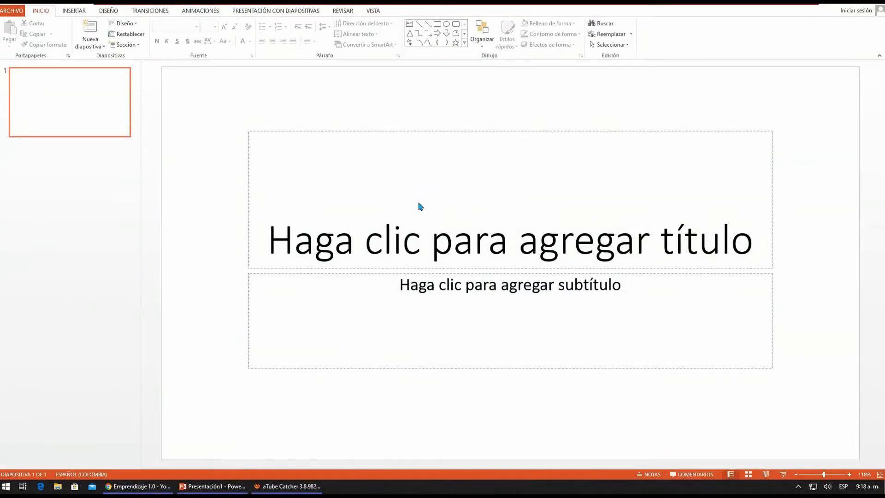
{"action": "left_click", "coordinate": [252, 134]}
{"action": "left_click", "coordinate": [249, 131]}
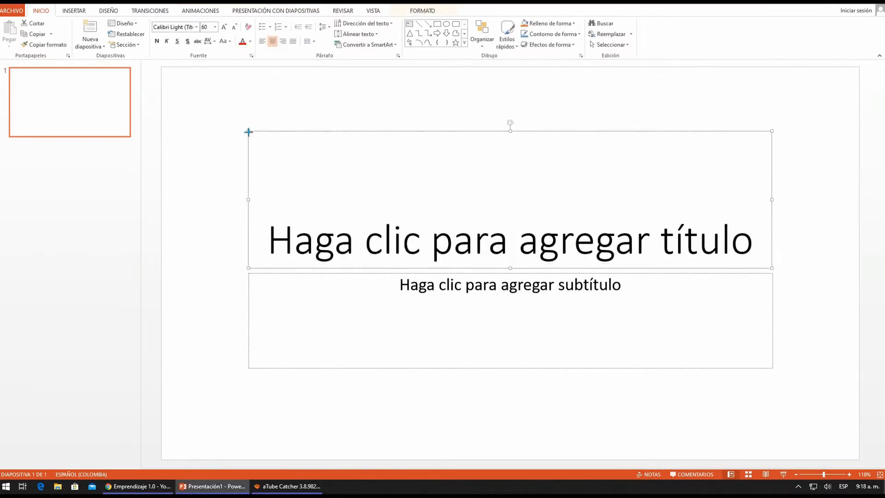
{"action": "key", "text": "Delete"}
{"action": "left_click", "coordinate": [250, 283]}
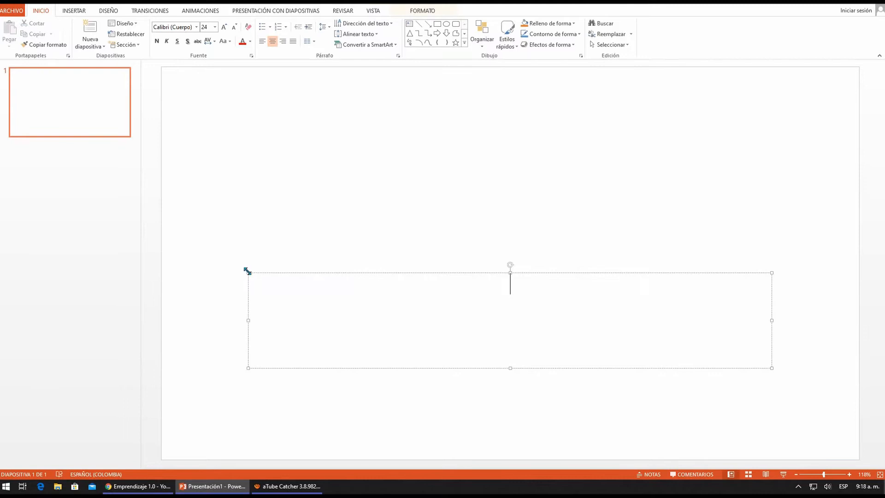
{"action": "left_click", "coordinate": [248, 271]}
{"action": "key", "text": "Delete"}
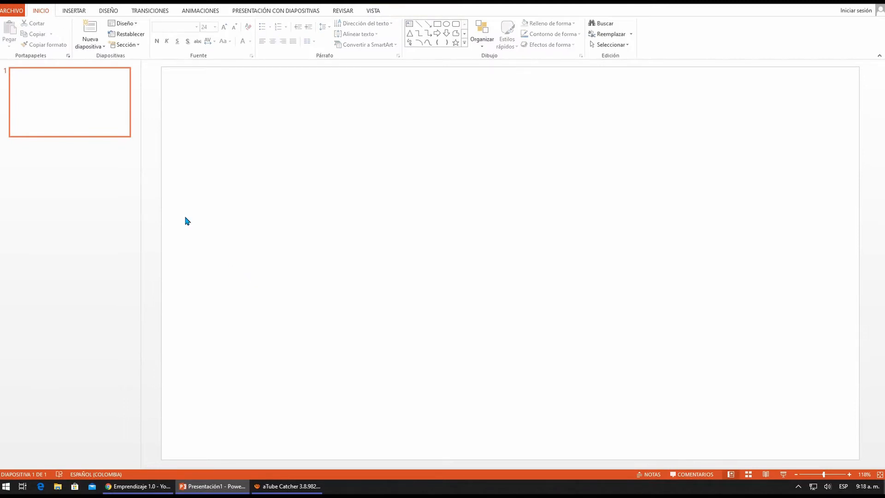
Insert the picture "Foto no sonriendo.jpg" from the Desktop folder onto the slide.
{"action": "left_click", "coordinate": [74, 11]}
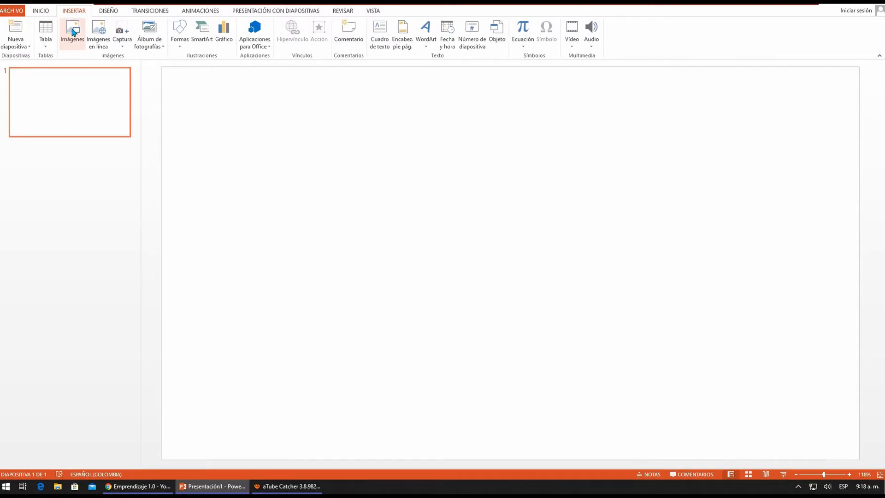
{"action": "left_click", "coordinate": [72, 32]}
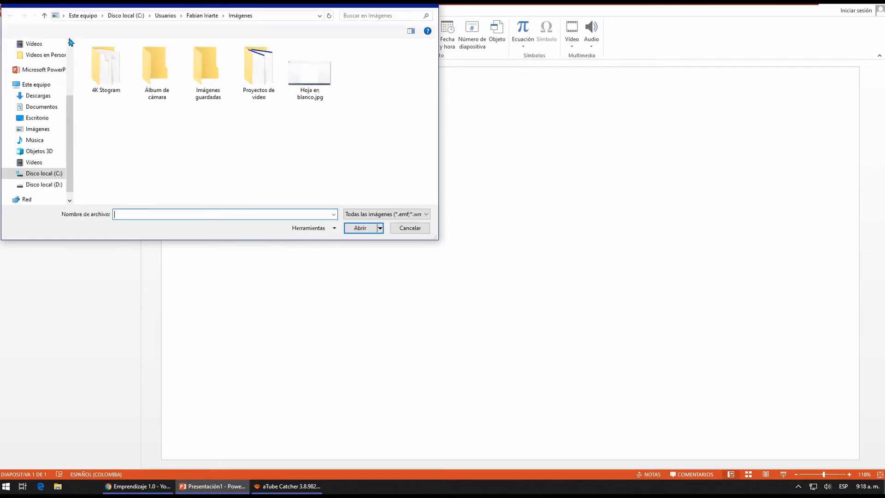
{"action": "left_click", "coordinate": [44, 119]}
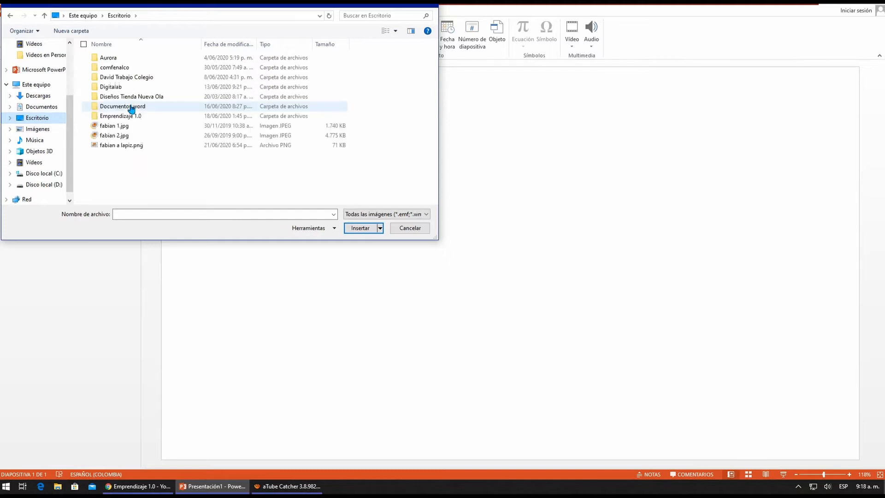
{"action": "scroll", "coordinate": [132, 109], "scroll_direction": "down", "scroll_amount": 2}
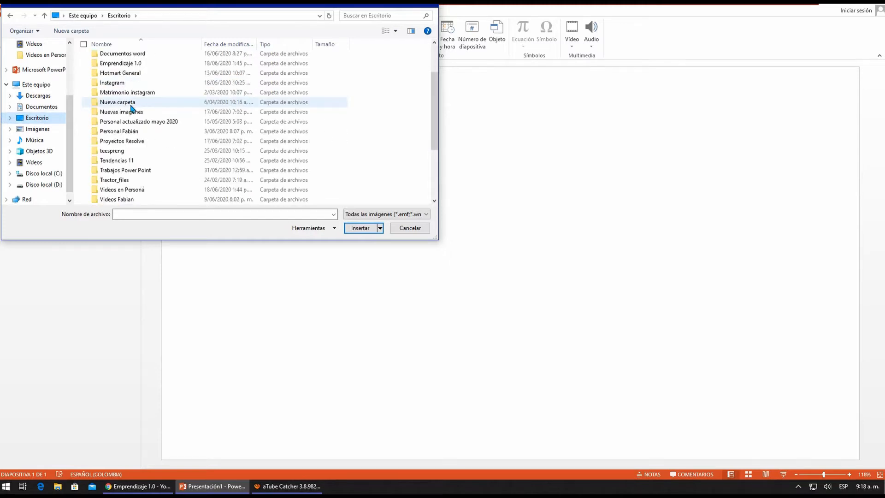
{"action": "scroll", "coordinate": [132, 109], "scroll_direction": "down", "scroll_amount": 3}
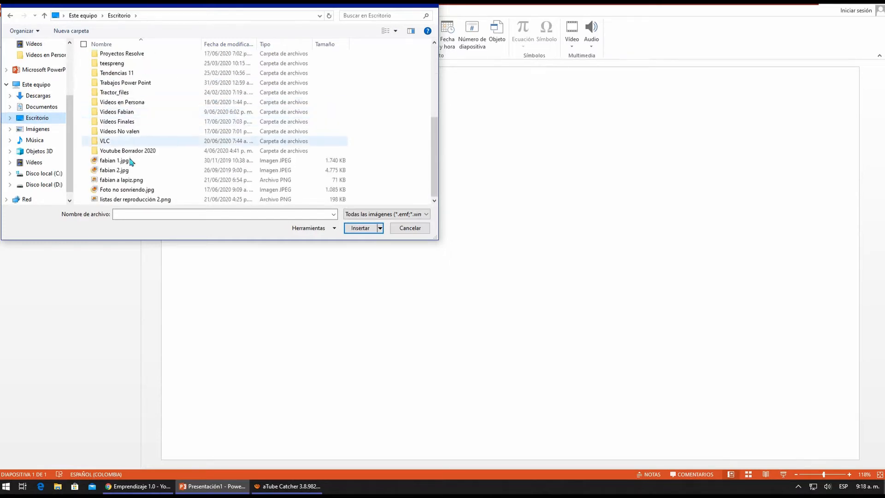
{"action": "left_click", "coordinate": [121, 191]}
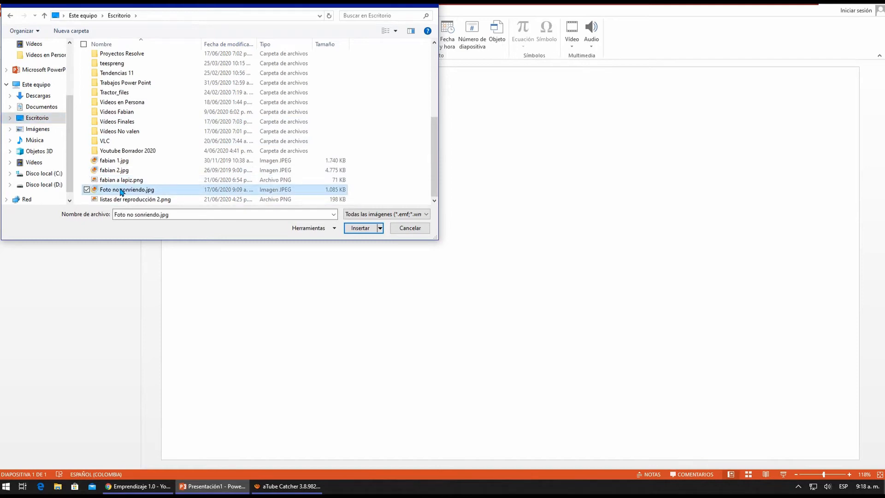
{"action": "left_click", "coordinate": [360, 228]}
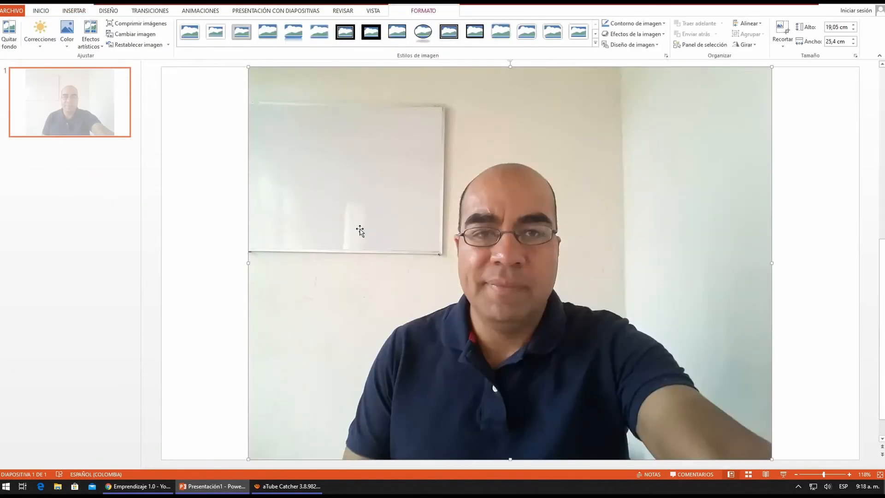
Shrink the inserted photo to about 11.37 × 15.17 cm and place it near the slide's upper-left corner.
{"action": "left_click_drag", "start_coordinate": [540, 323], "coordinate": [489, 322]}
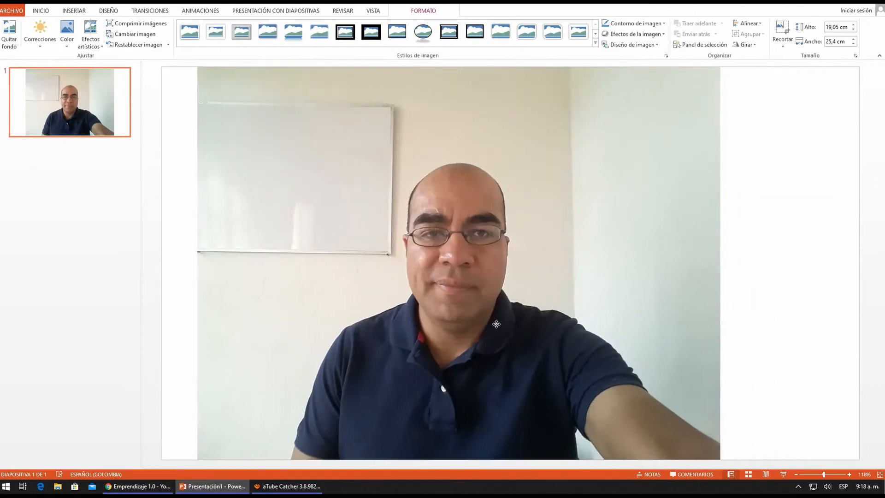
{"action": "left_click_drag", "start_coordinate": [721, 460], "coordinate": [458, 303]}
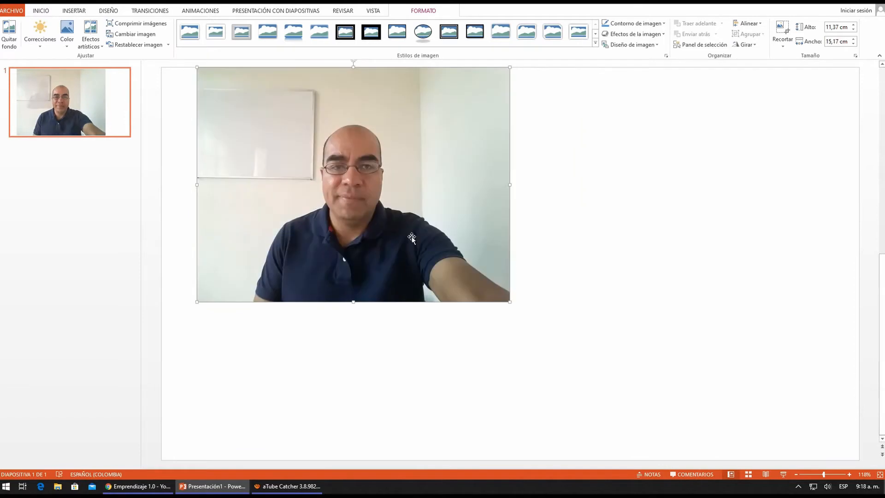
{"action": "left_click_drag", "start_coordinate": [407, 236], "coordinate": [381, 259]}
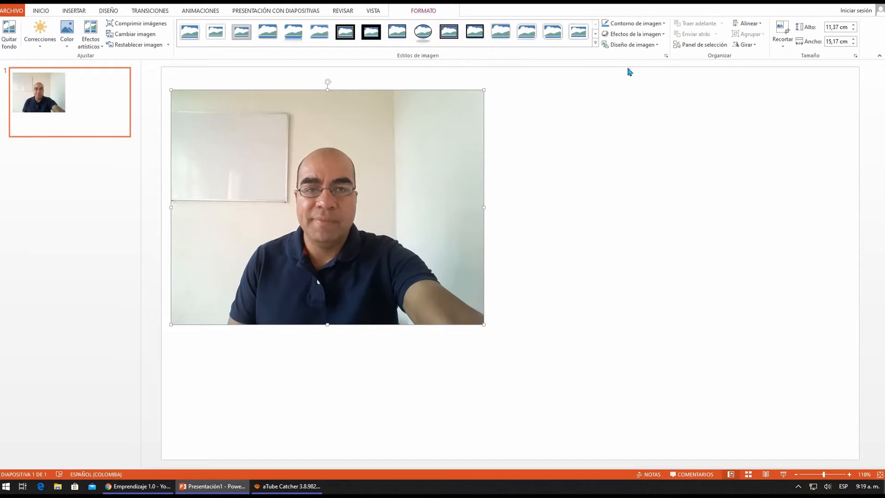
Set the photo's sharpness to 100% and its brightness to 32% in the picture corrections.
{"action": "left_click", "coordinate": [666, 56]}
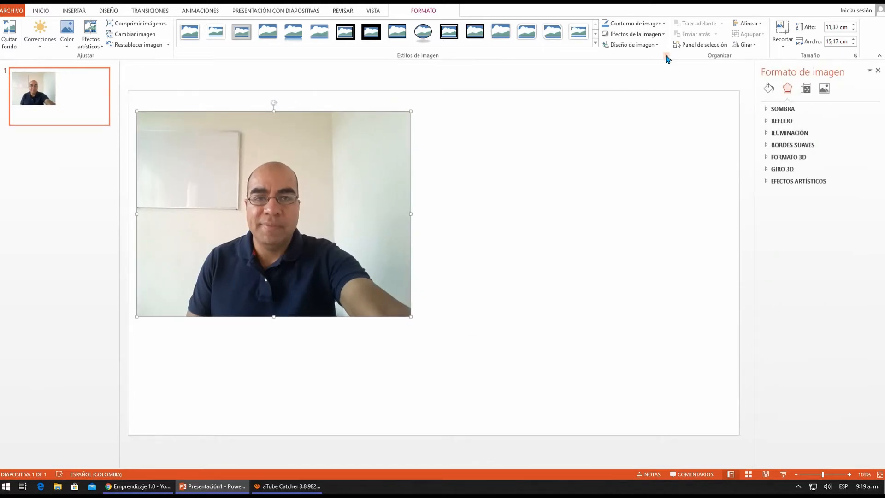
{"action": "left_click", "coordinate": [825, 89]}
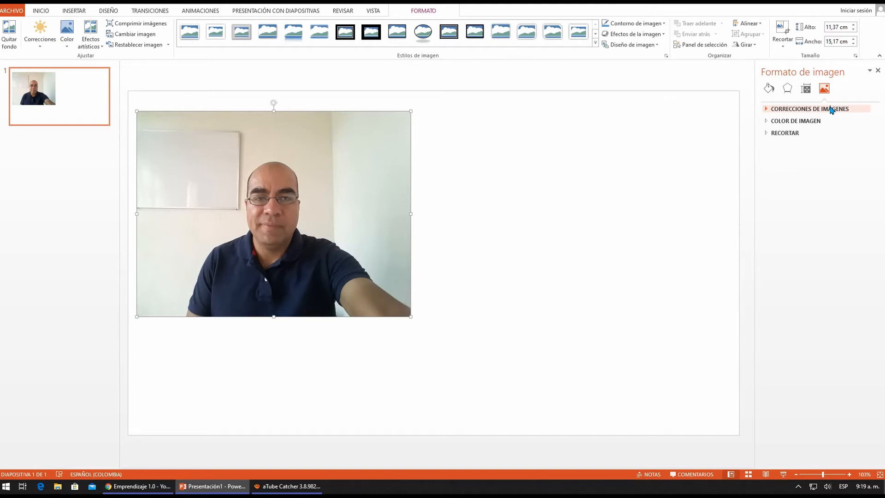
{"action": "left_click", "coordinate": [832, 110]}
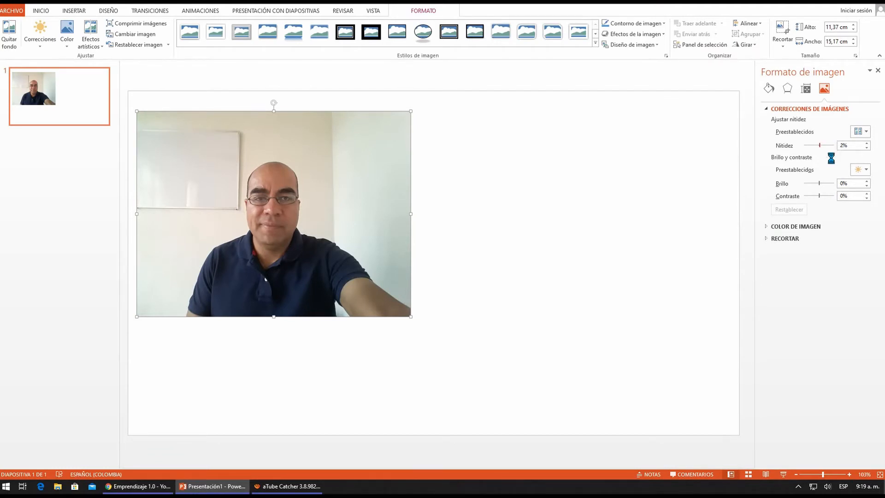
{"action": "left_click", "coordinate": [843, 183]}
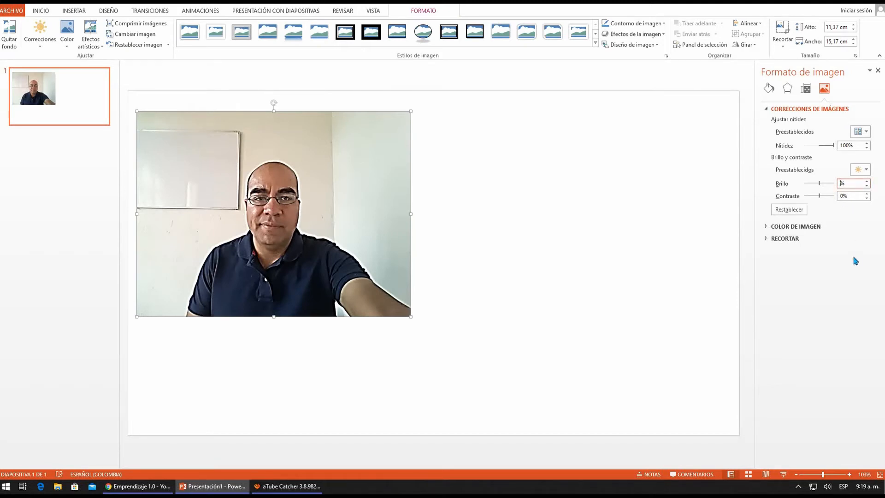
{"action": "type", "text": "32"}
{"action": "key", "text": "Return"}
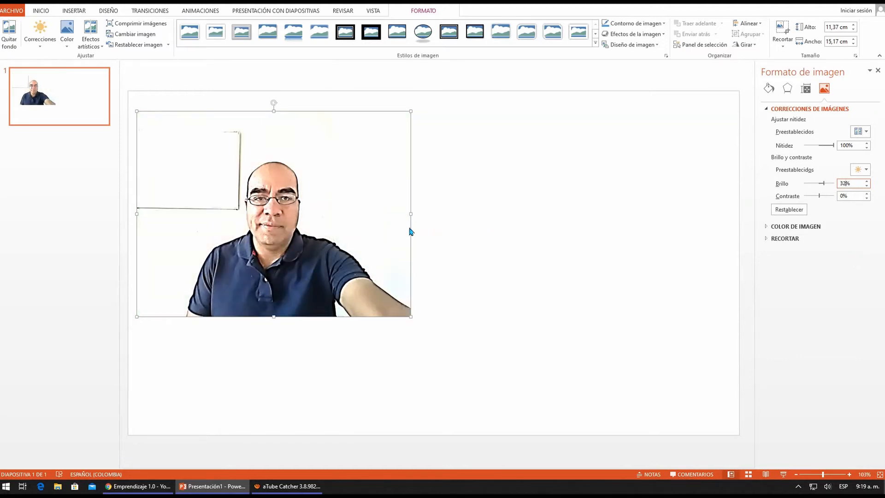
Move the photo to the right half of the slide and set its contrast to 28%.
{"action": "left_click_drag", "start_coordinate": [290, 202], "coordinate": [590, 210]}
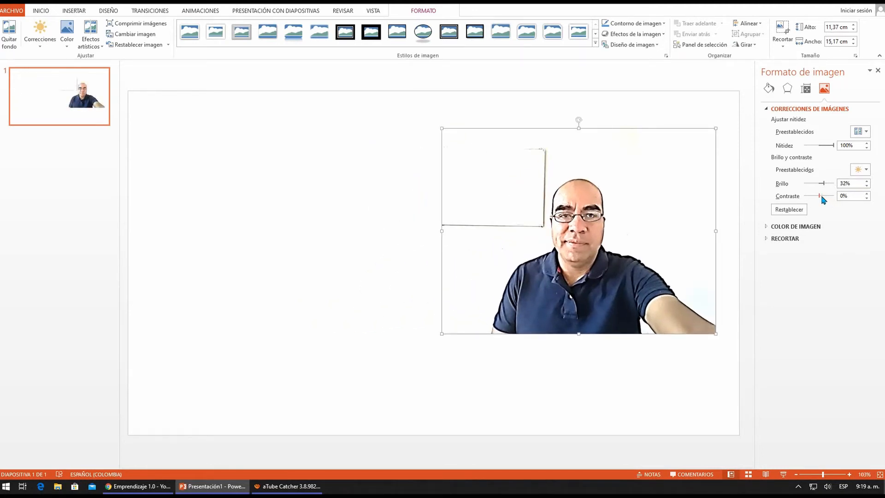
{"action": "left_click", "coordinate": [842, 196]}
{"action": "key", "text": "BackSpace"}
{"action": "type", "text": "28"}
{"action": "key", "text": "Return"}
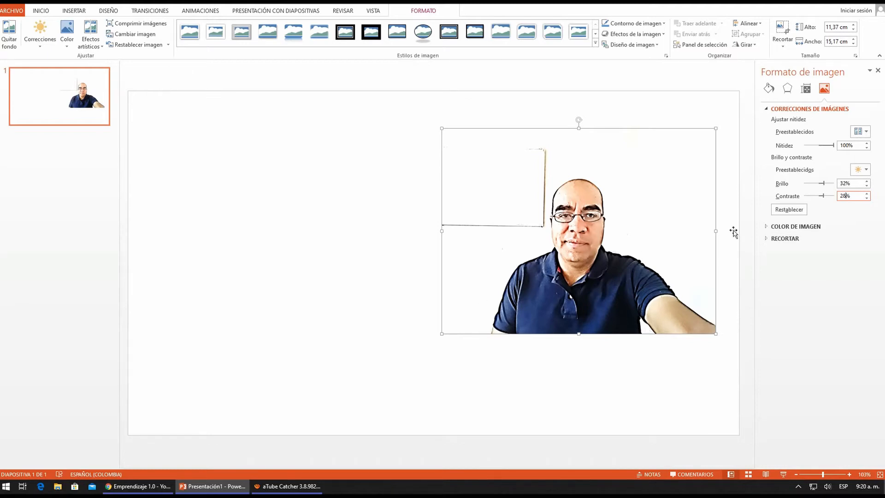
Raise the photo's colour saturation to about 298% and apply the Photocopy artistic effect to make an outline drawing.
{"action": "left_click", "coordinate": [790, 227]}
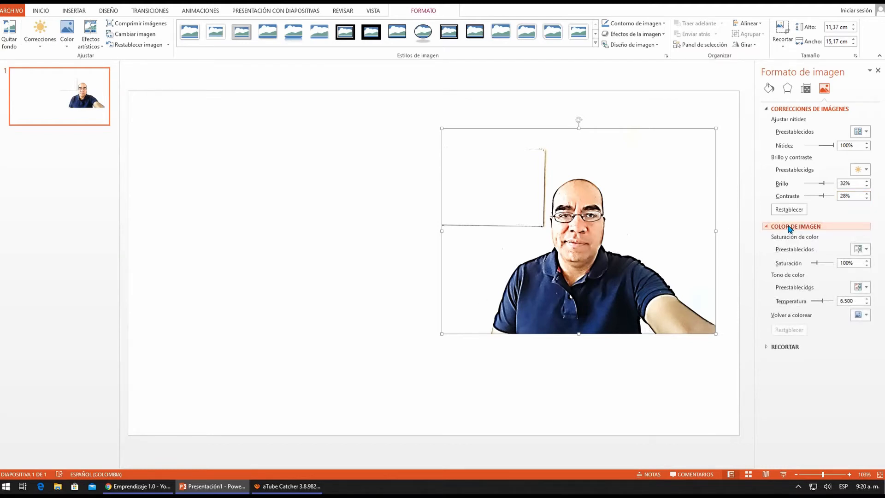
{"action": "left_click", "coordinate": [818, 265]}
{"action": "left_click_drag", "start_coordinate": [822, 264], "coordinate": [829, 262]}
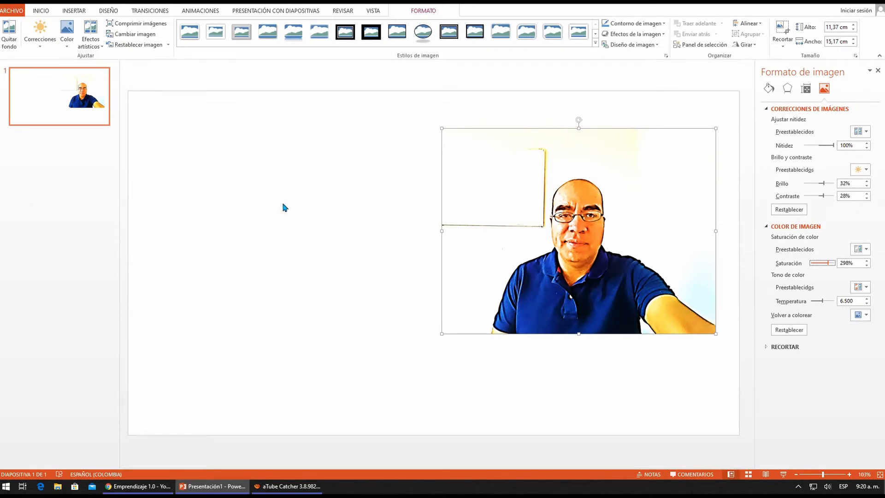
{"action": "left_click", "coordinate": [102, 49]}
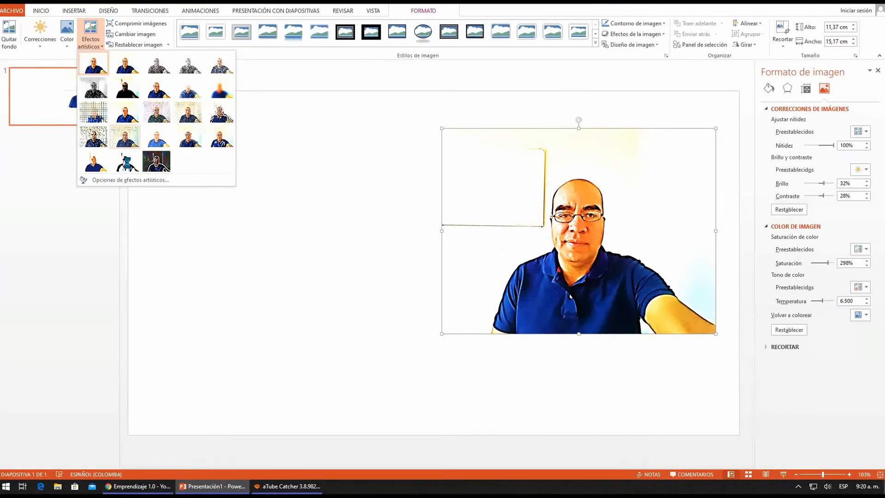
{"action": "left_click", "coordinate": [127, 163]}
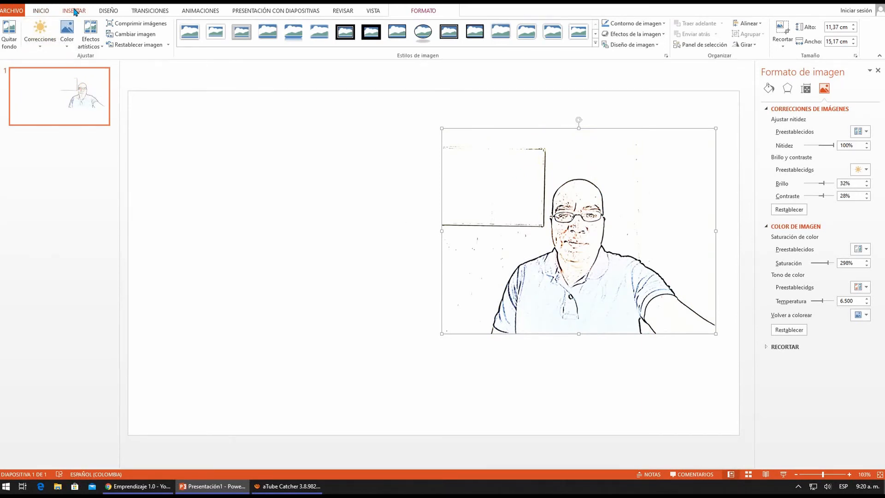
Insert the original "Foto no sonriendo.jpg" from the Desktop again as a second picture on the slide.
{"action": "left_click", "coordinate": [75, 11]}
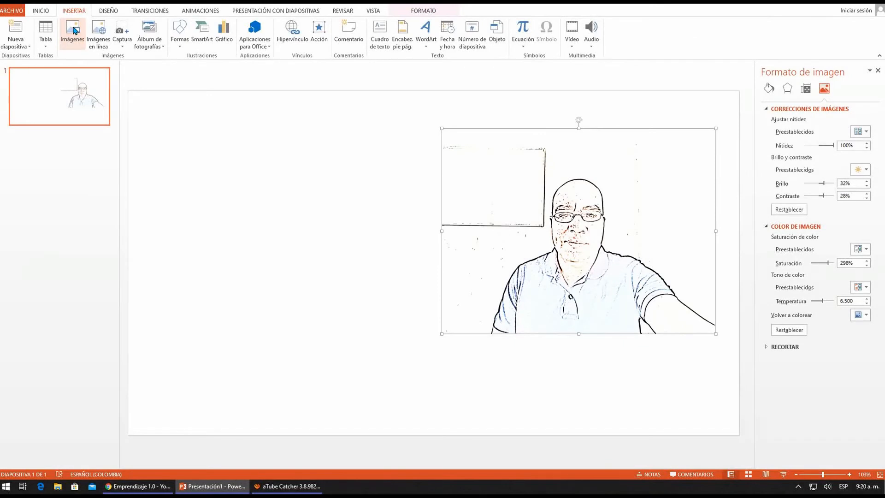
{"action": "left_click", "coordinate": [74, 30]}
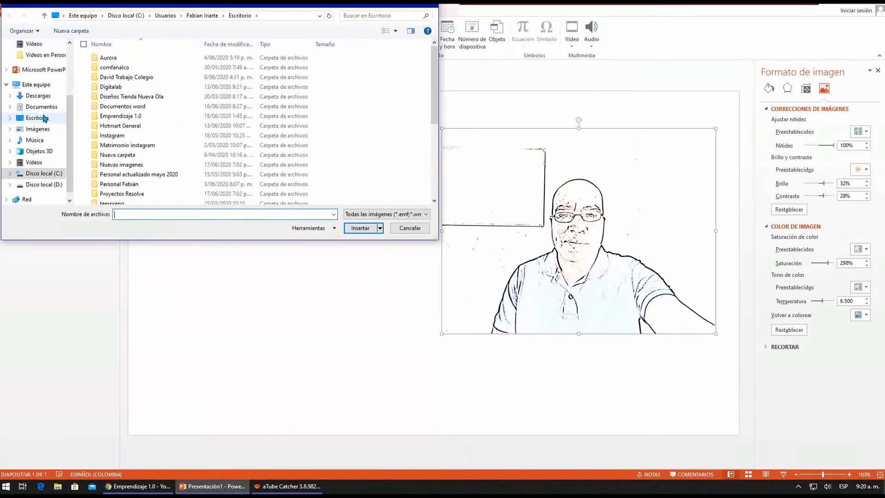
{"action": "left_click", "coordinate": [50, 118]}
{"action": "scroll", "coordinate": [238, 99], "scroll_direction": "down", "scroll_amount": 1}
{"action": "scroll", "coordinate": [237, 99], "scroll_direction": "down", "scroll_amount": 4}
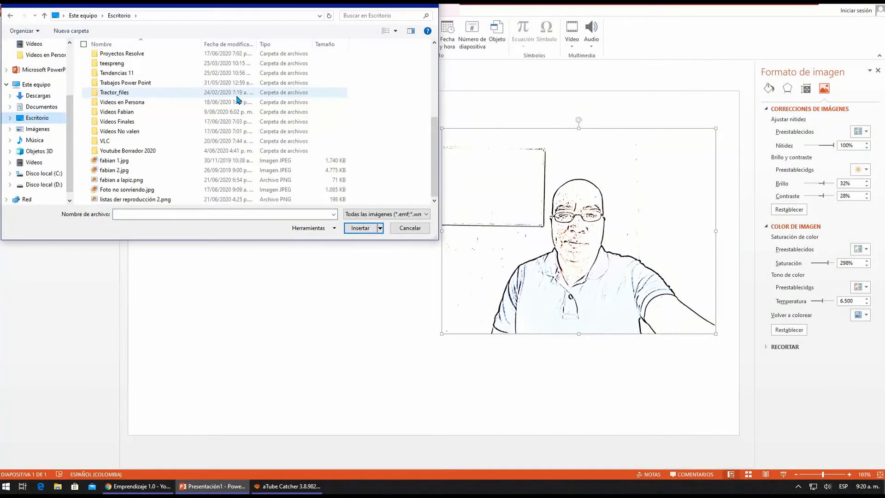
{"action": "left_click", "coordinate": [126, 190]}
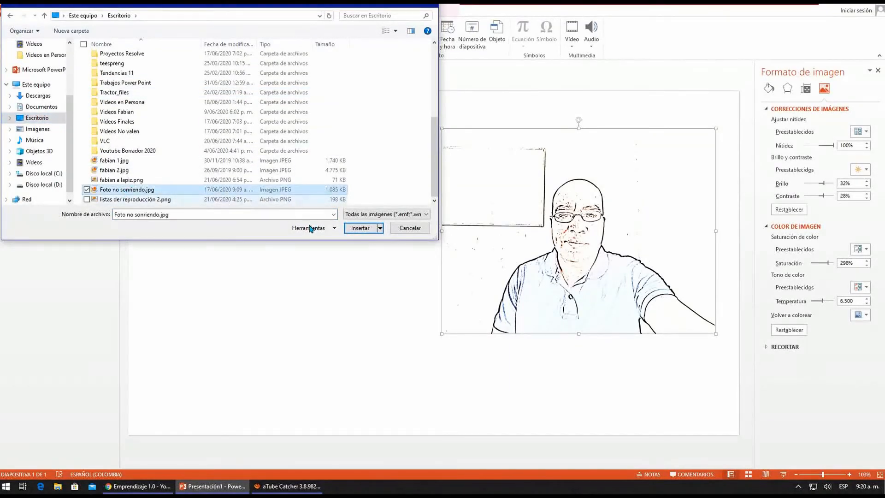
{"action": "left_click", "coordinate": [360, 228]}
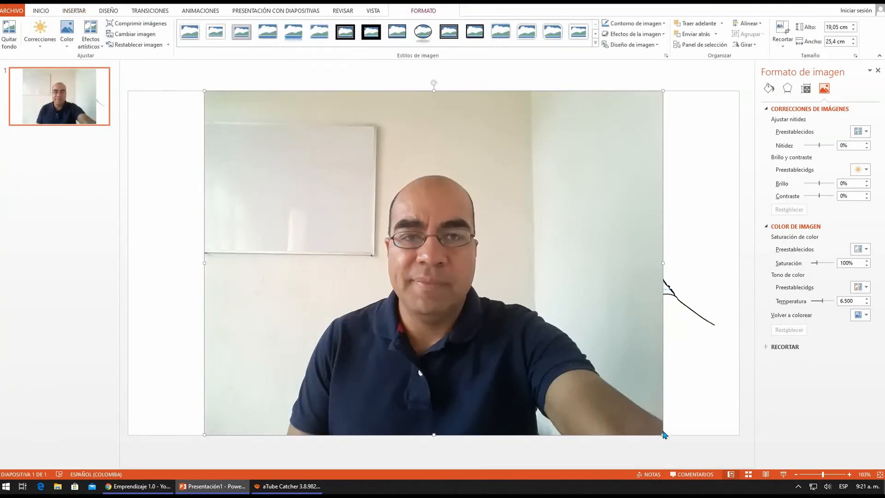
Shrink the second photo to about 9.78 × 13.03 cm and place it to the left of the outline drawing.
{"action": "left_click_drag", "start_coordinate": [663, 434], "coordinate": [441, 267]}
{"action": "mouse_move", "coordinate": [363, 228]}
{"action": "left_mouse_down"}
{"action": "mouse_move", "coordinate": [302, 227]}
{"action": "mouse_move", "coordinate": [309, 203]}
{"action": "mouse_move", "coordinate": [304, 244]}
{"action": "left_mouse_up"}
{"action": "left_click", "coordinate": [509, 228]}
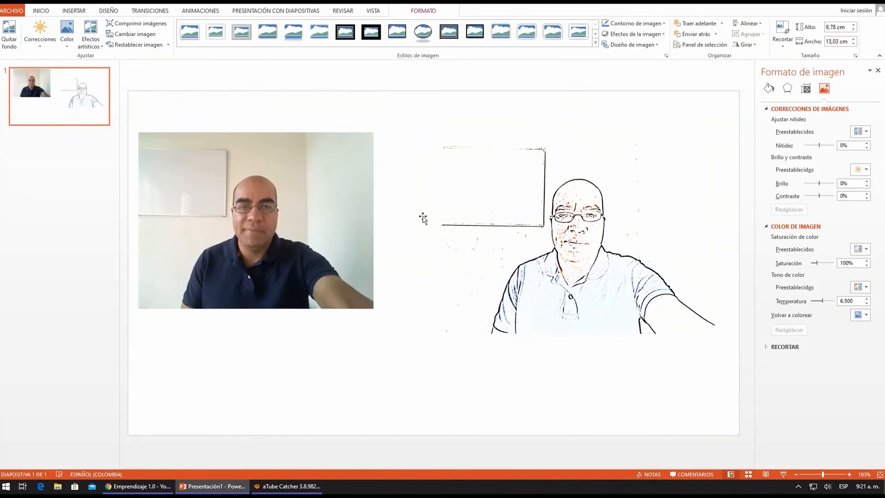
Recolour the outline drawing with the 75% black-and-white preset.
{"action": "left_click", "coordinate": [495, 209]}
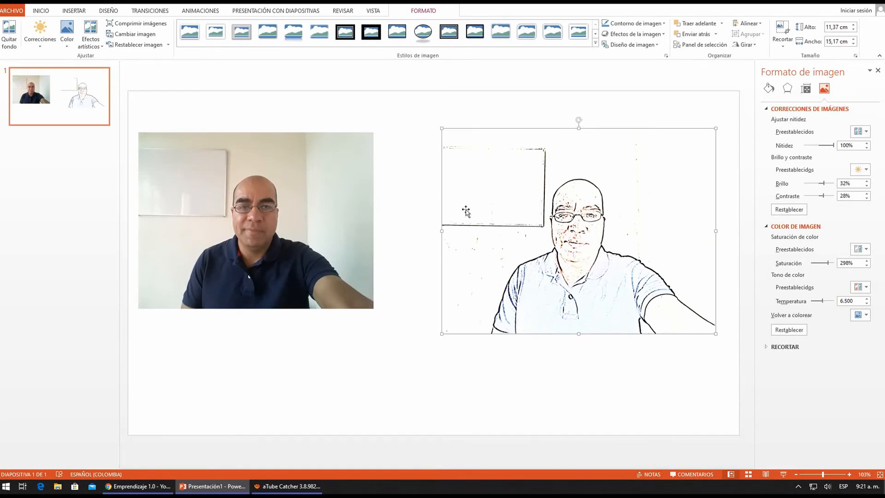
{"action": "left_click", "coordinate": [66, 47]}
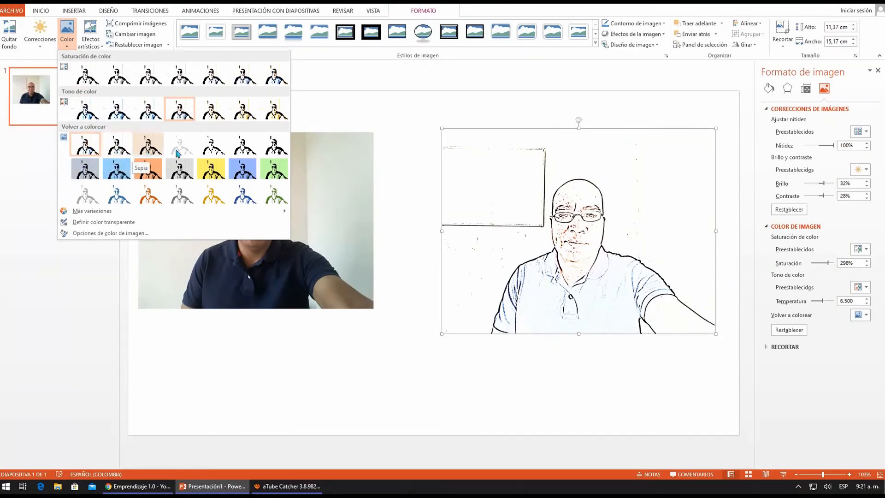
{"action": "left_click", "coordinate": [278, 146]}
{"action": "left_click", "coordinate": [490, 172]}
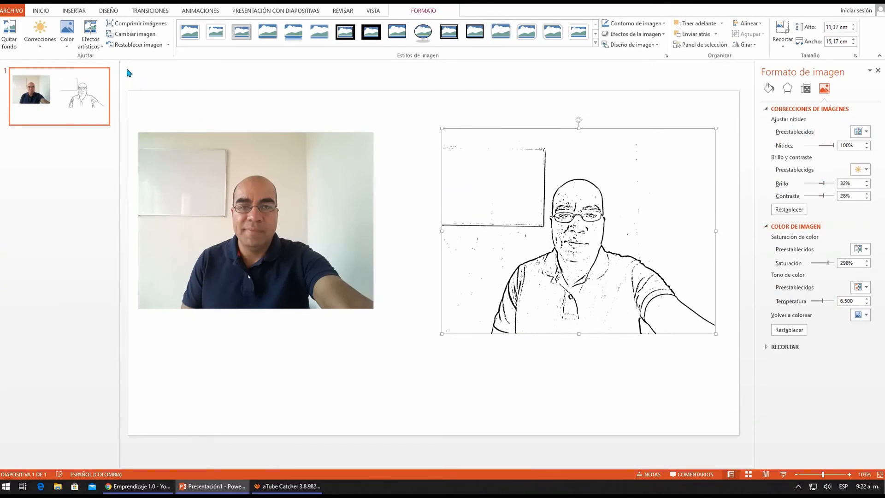
Recolour the outline drawing with the light orange accent variation.
{"action": "left_click", "coordinate": [67, 42]}
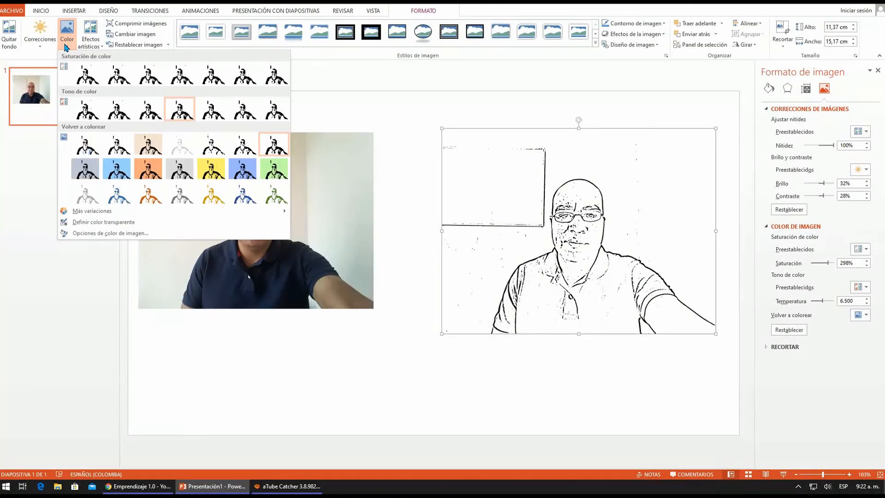
{"action": "left_click", "coordinate": [147, 197]}
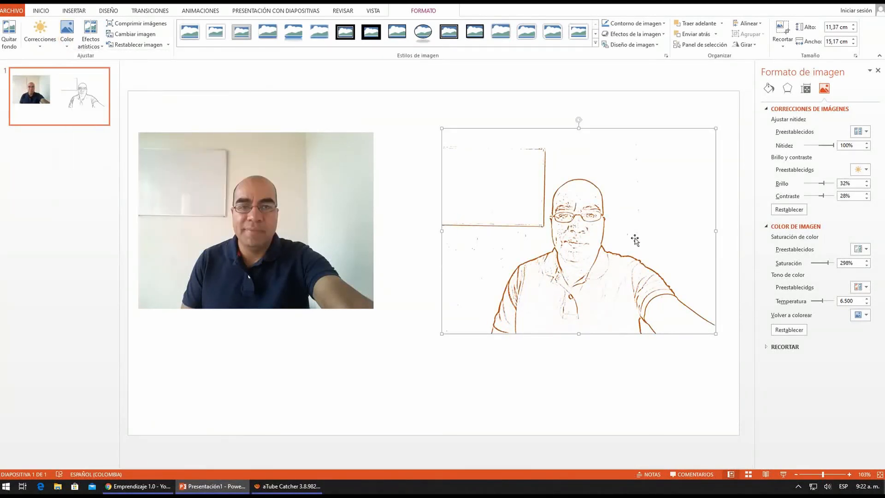